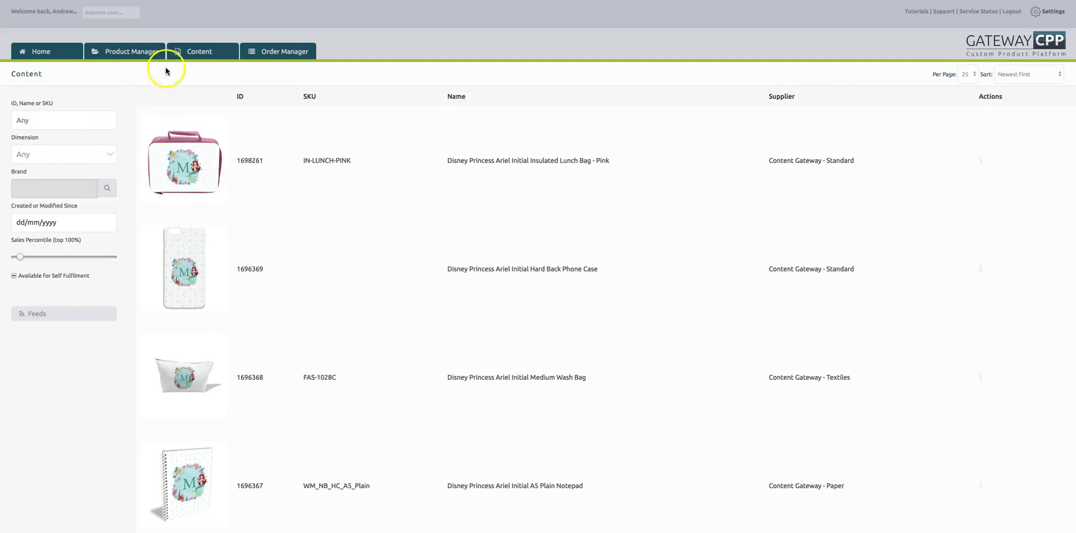
click(192, 54)
click(199, 54)
click(440, 152)
click(460, 145)
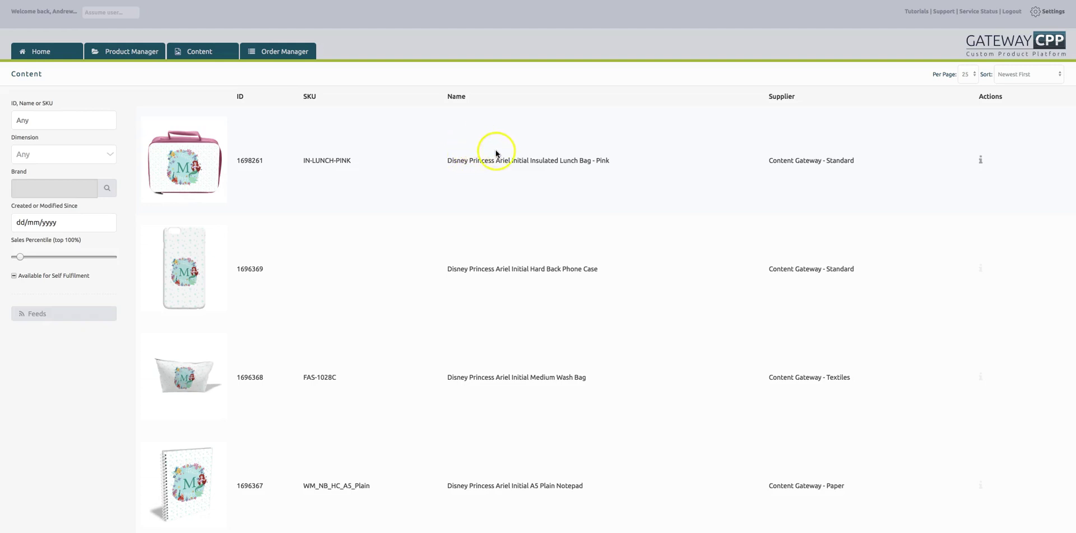
Sort the content list by Best Selling First.
click(1029, 75)
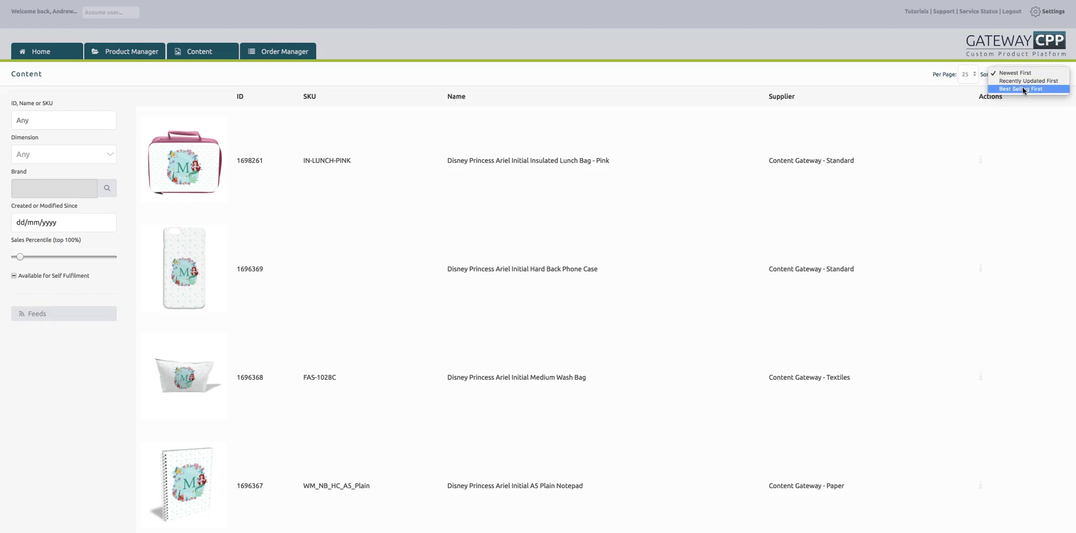
click(954, 117)
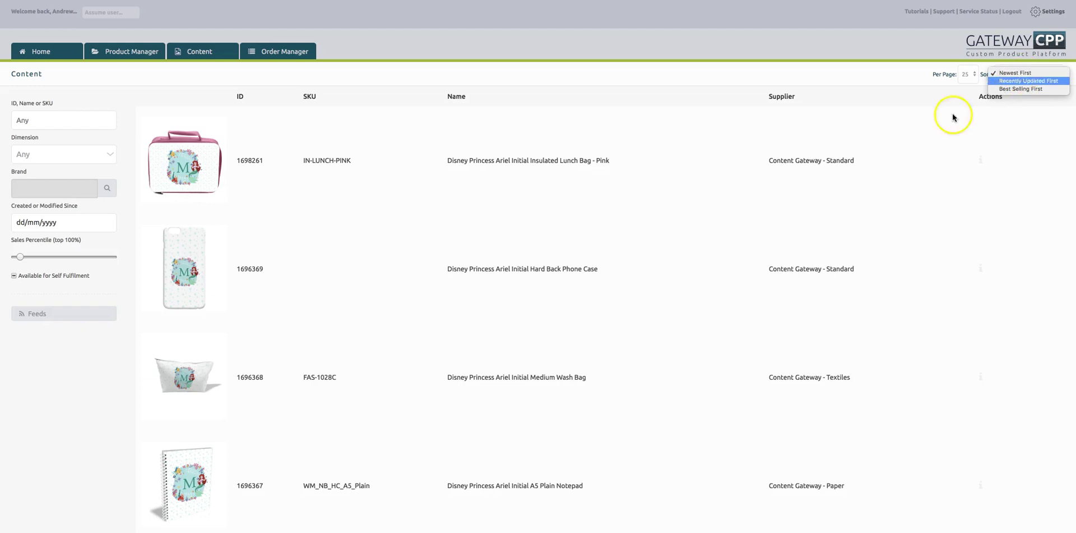
click(31, 222)
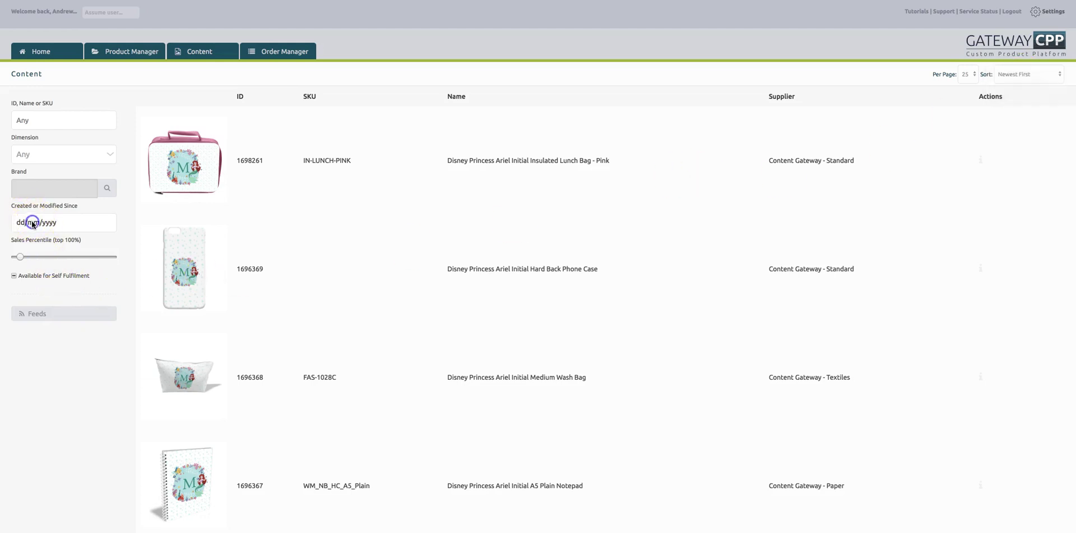
click(1024, 75)
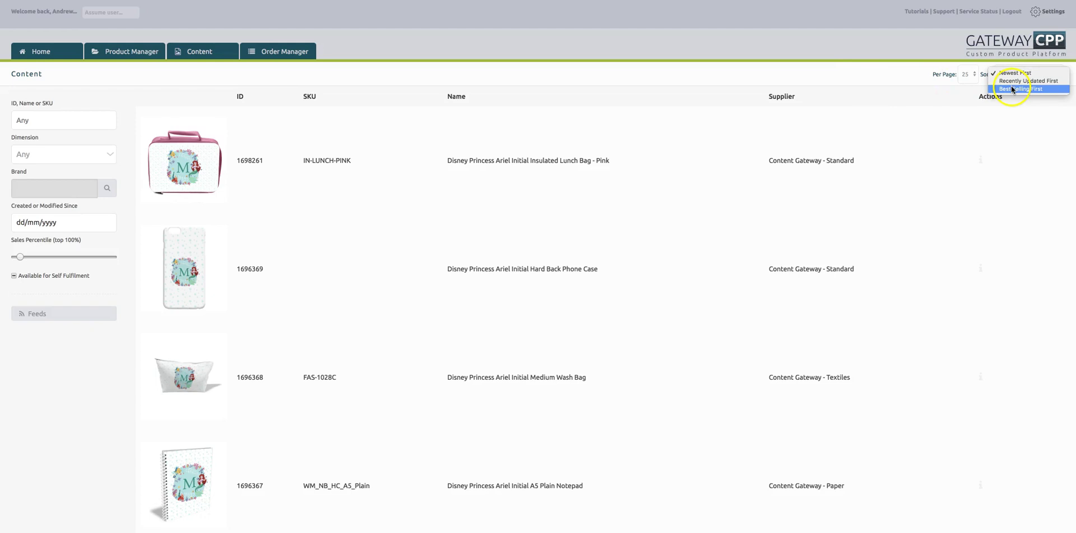
click(1012, 87)
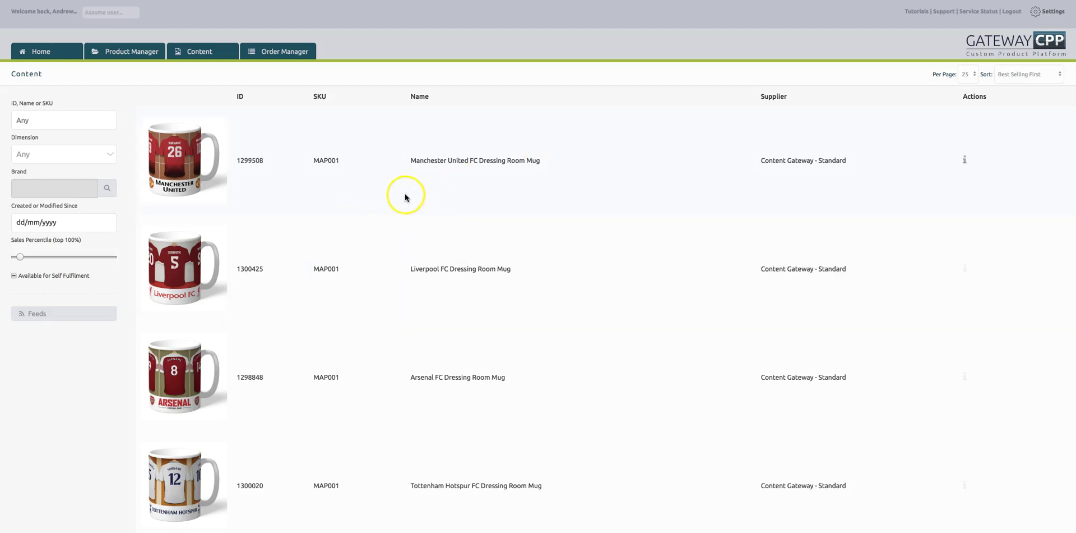
Look through the best-selling products in the content list and return to its beginning.
scroll(352, 200, down, 1)
scroll(351, 200, up, 1)
scroll(343, 198, down, 2)
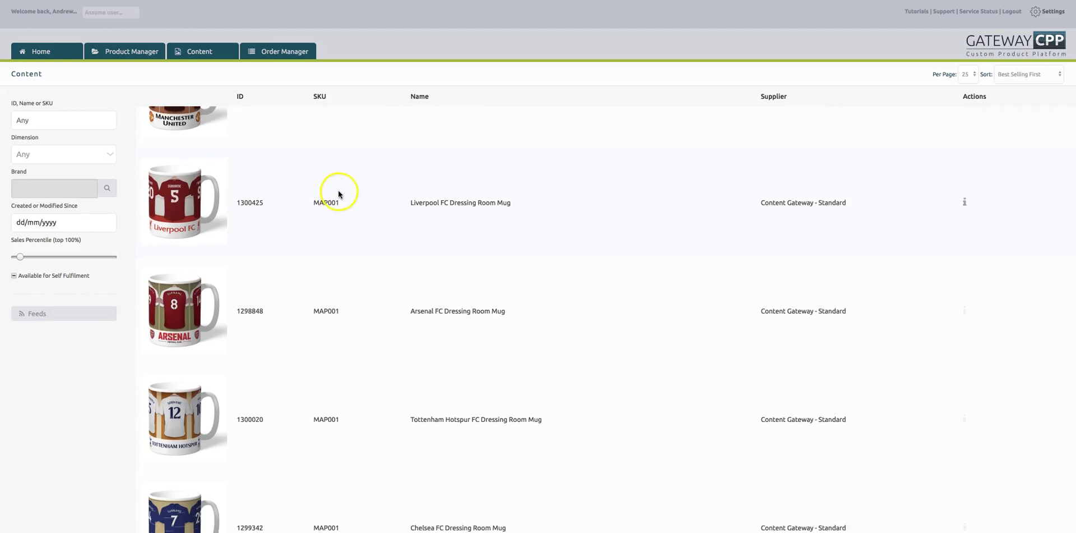
scroll(346, 191, down, 1)
scroll(338, 188, down, 2)
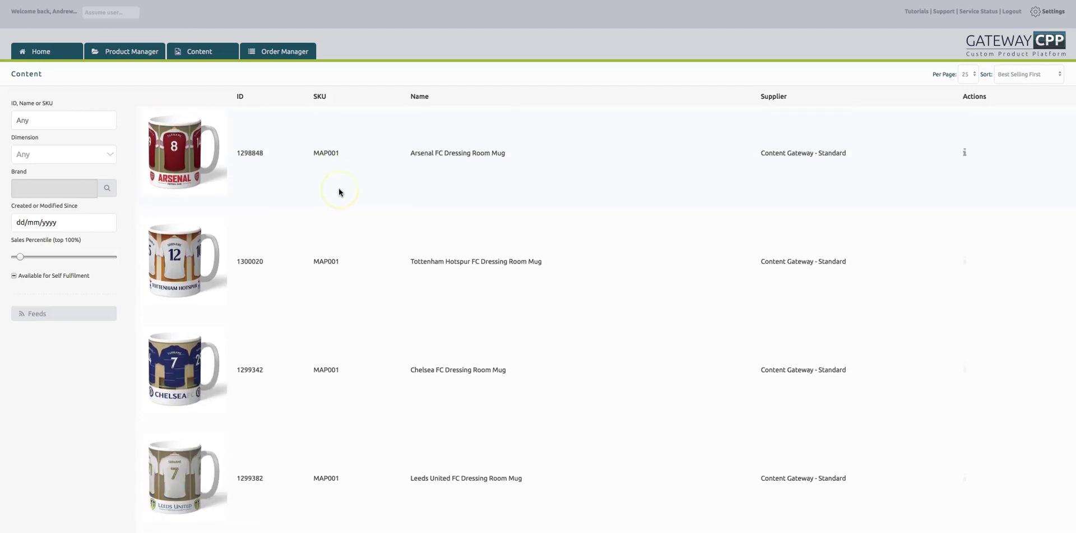
scroll(347, 188, down, 2)
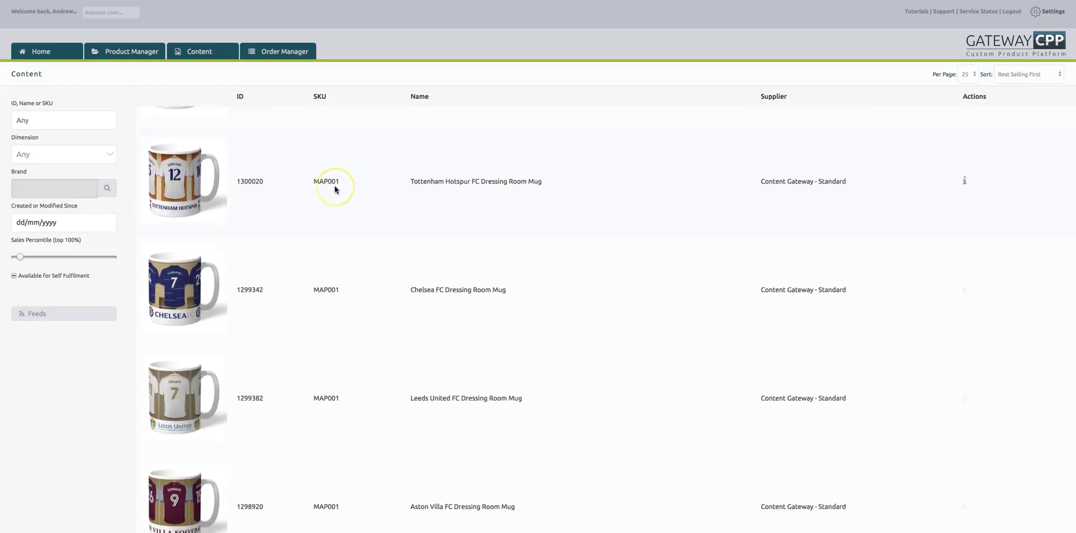
scroll(336, 189, down, 4)
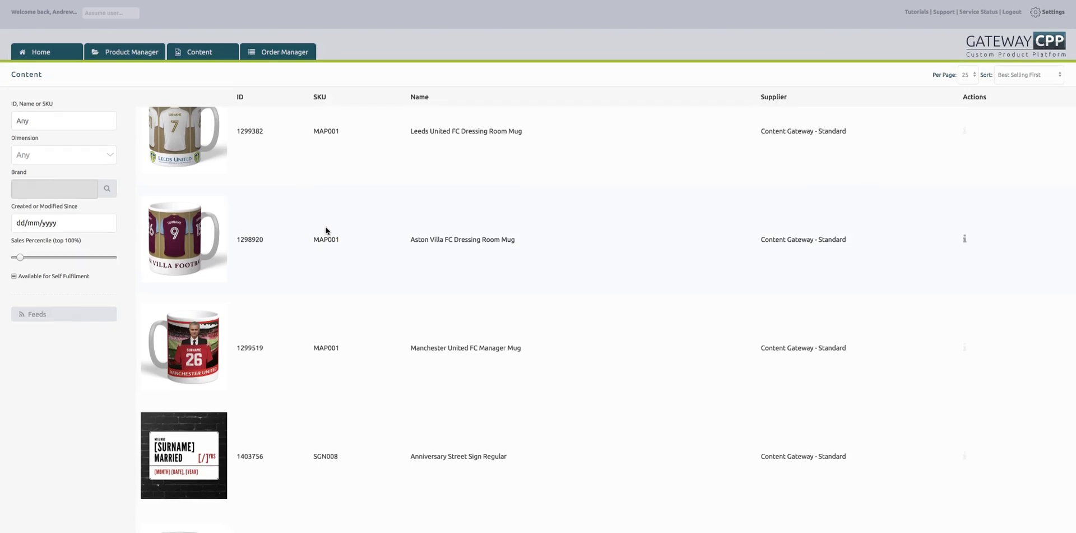
scroll(342, 224, up, 3)
scroll(370, 227, up, 8)
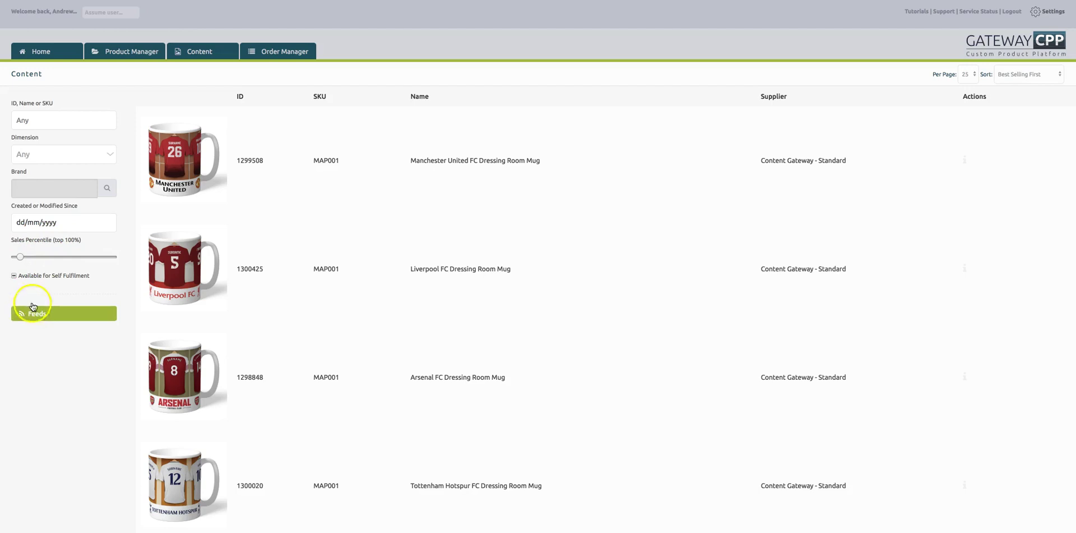
Limit the content list to the top 10% sales percentile.
drag(21, 257, 104, 261)
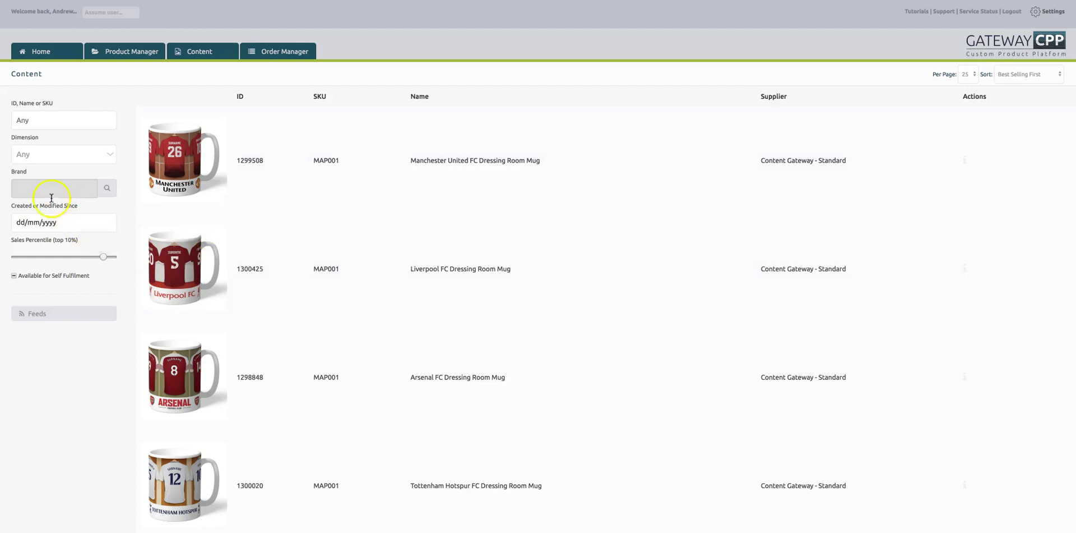
Filter the content by brand to all Disney ranges within Film, TV & Entertainment.
click(106, 189)
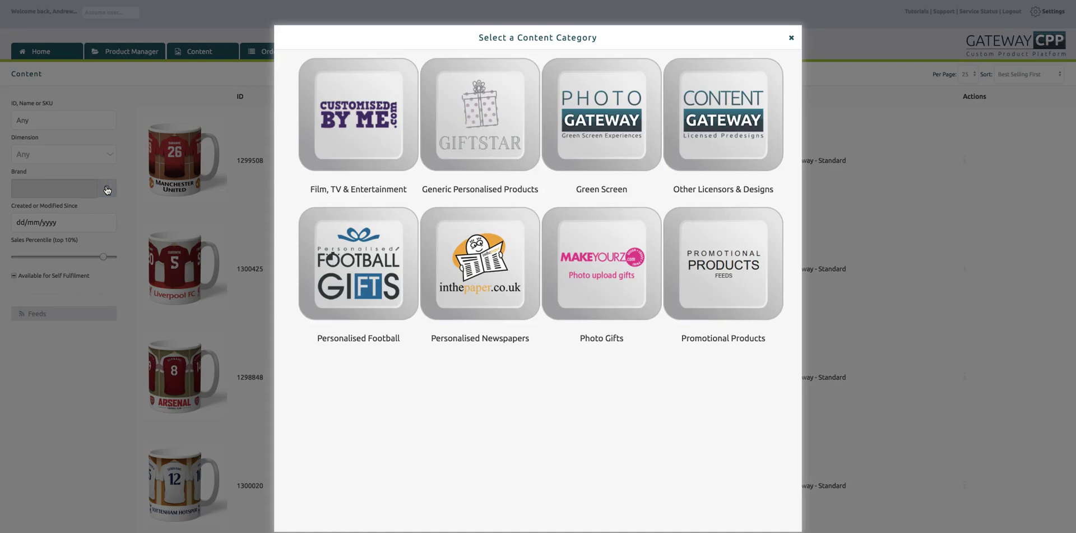
click(113, 190)
click(353, 134)
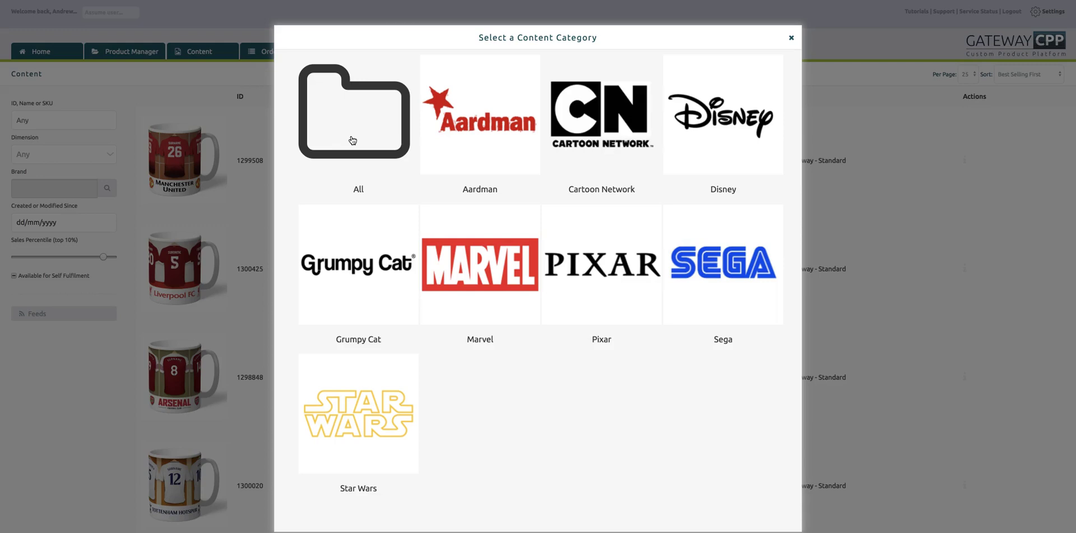
click(703, 121)
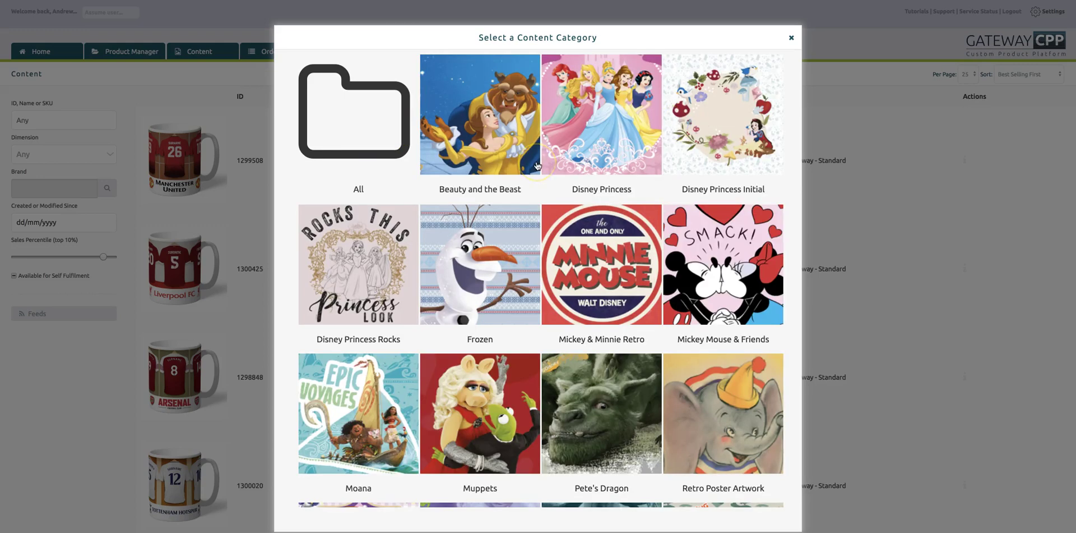
scroll(551, 199, down, 3)
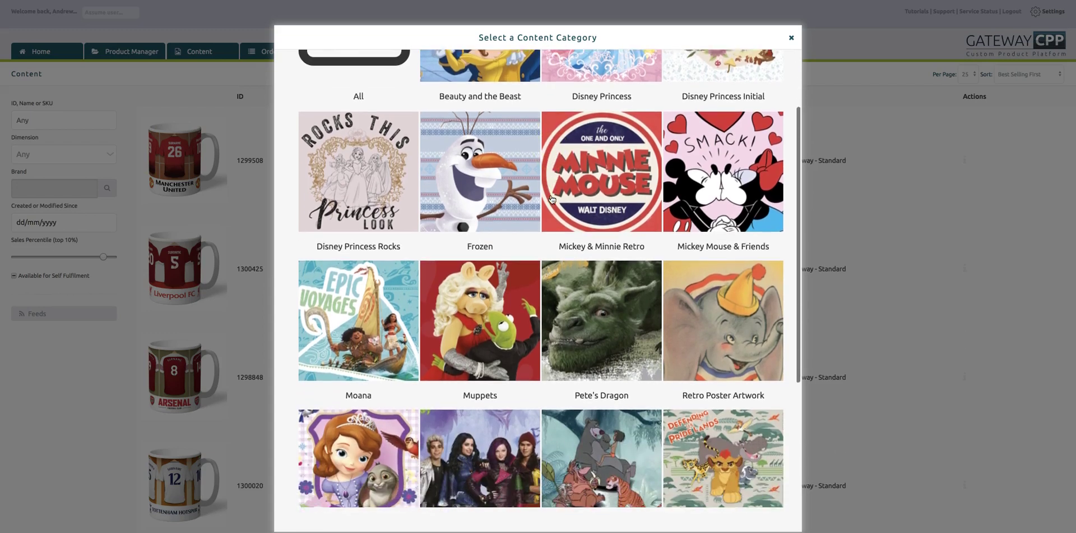
scroll(552, 199, down, 5)
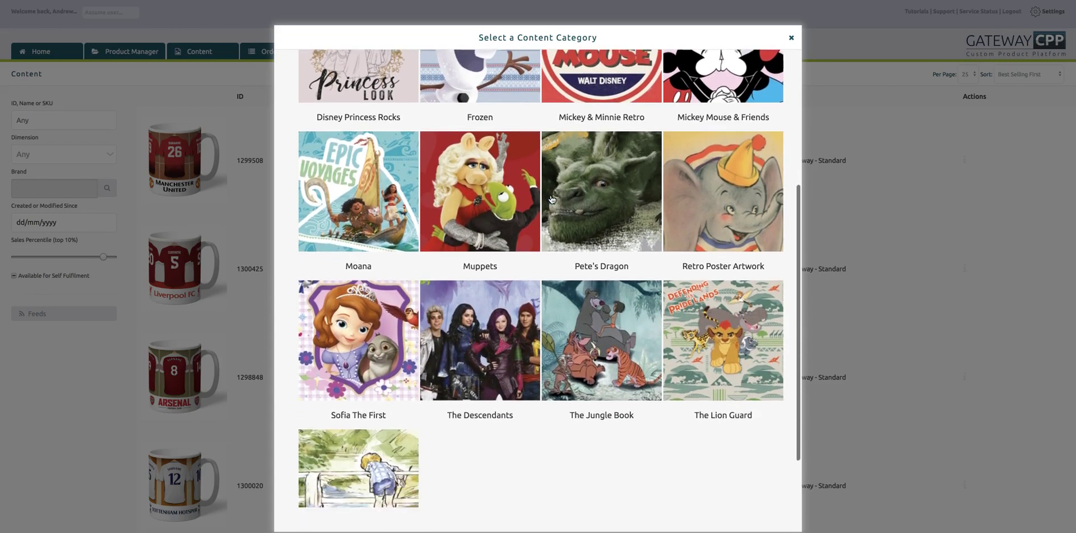
scroll(552, 199, down, 2)
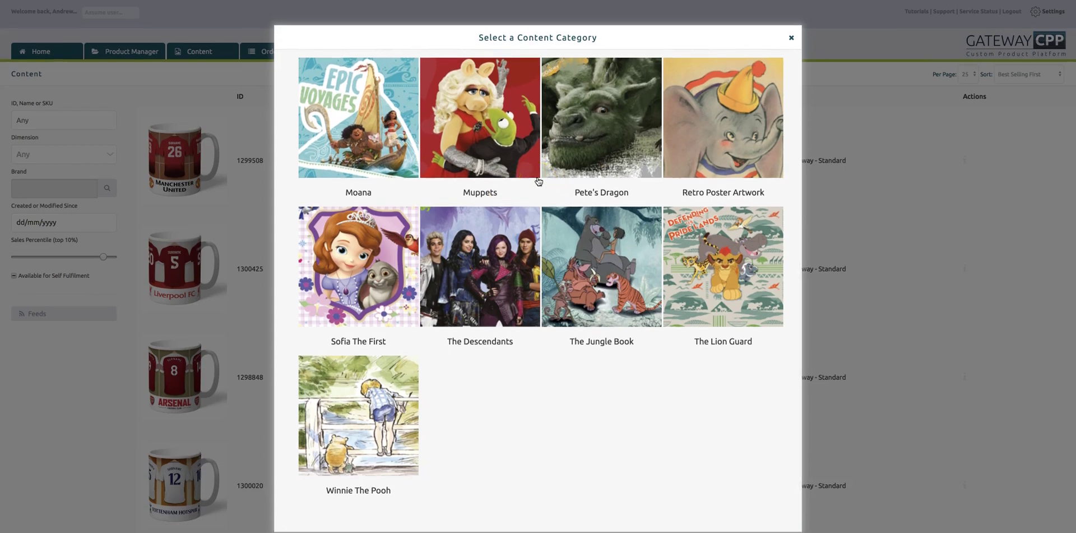
scroll(538, 181, up, 1)
scroll(538, 181, up, 8)
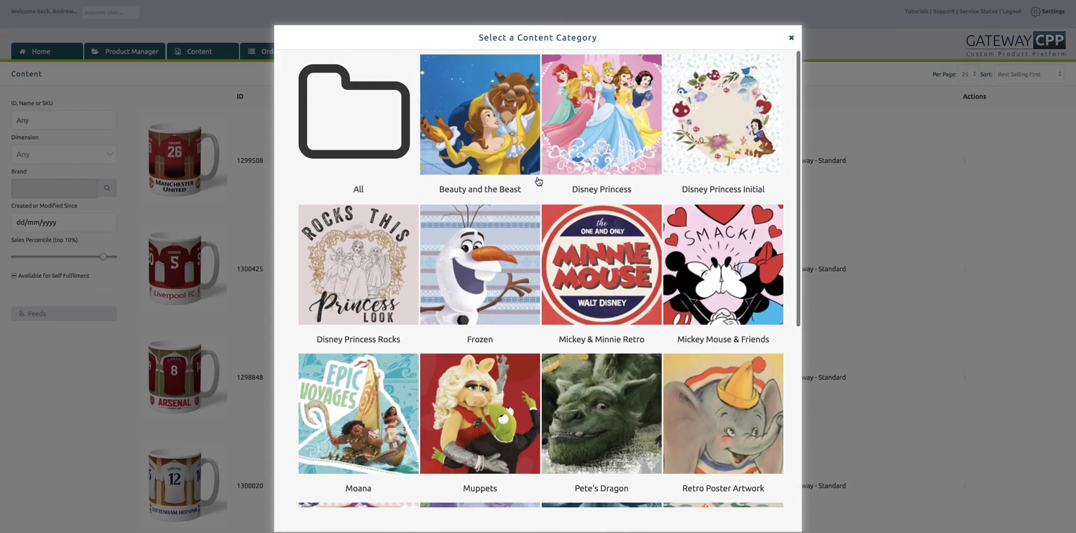
click(347, 127)
scroll(347, 127, down, 1)
click(347, 127)
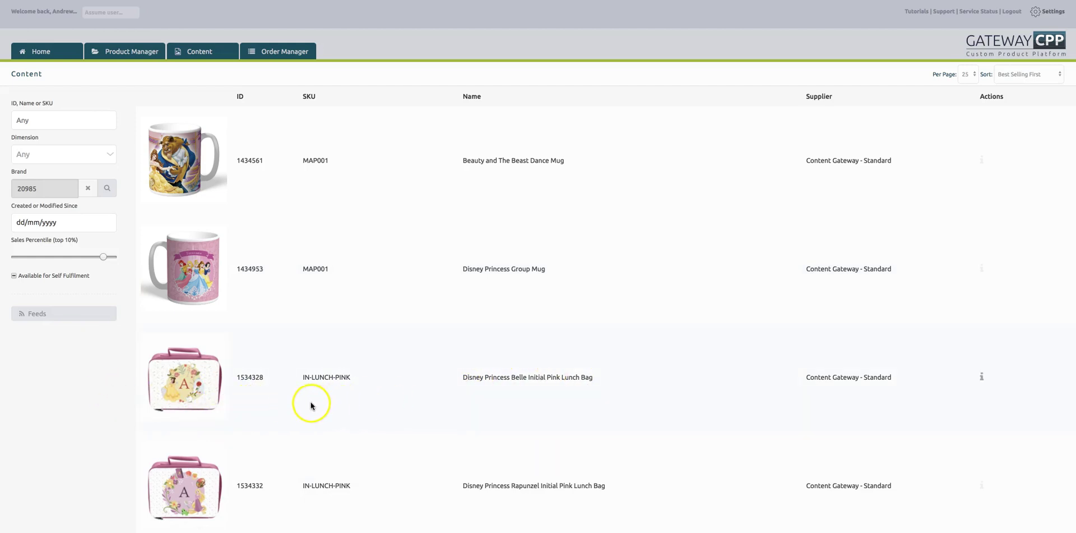
Examine the best-selling Disney products in the filtered content list.
scroll(306, 405, down, 1)
scroll(306, 404, down, 2)
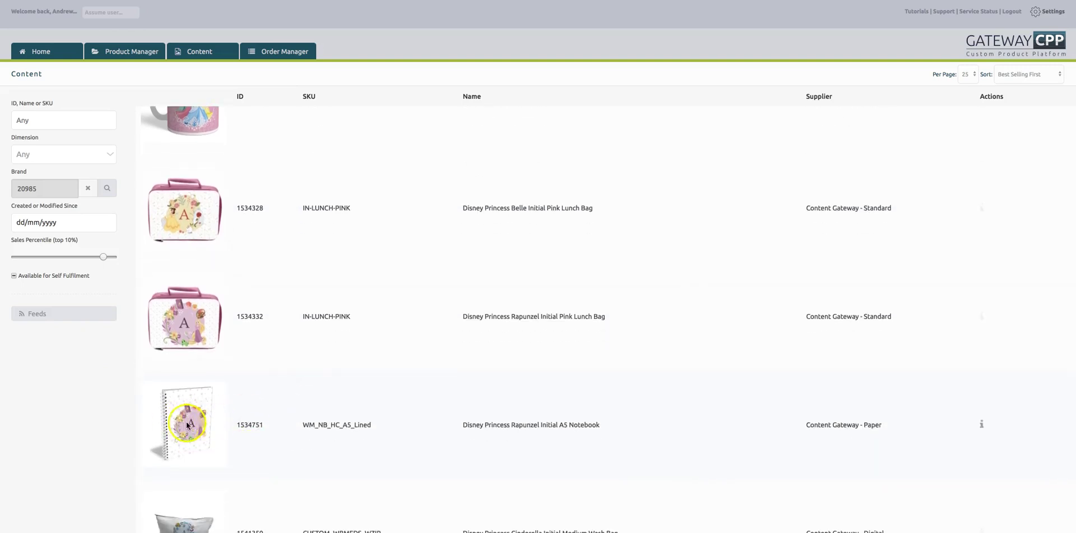
scroll(312, 398, down, 1)
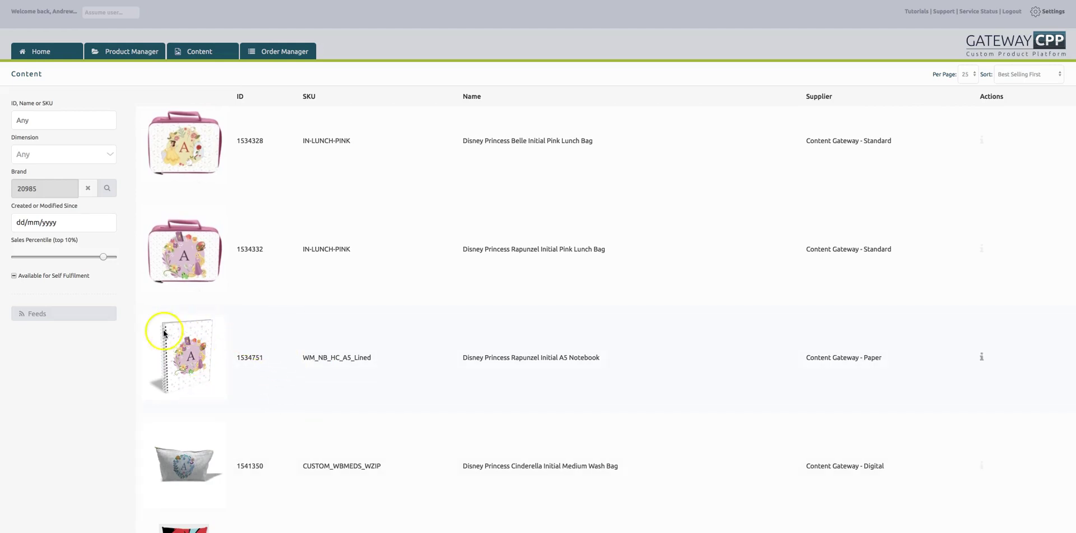
scroll(272, 416, down, 3)
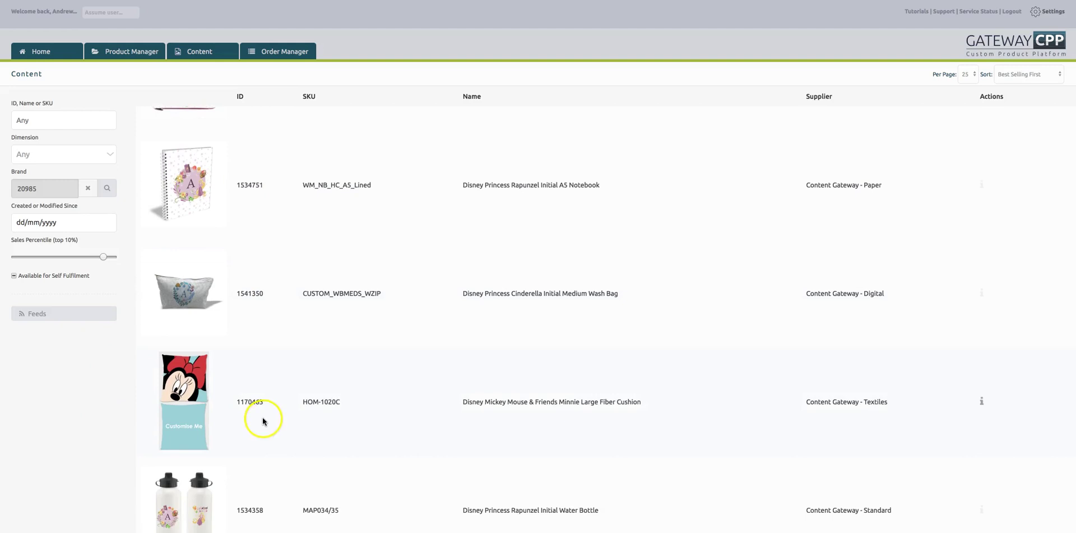
scroll(262, 416, down, 2)
scroll(249, 416, down, 3)
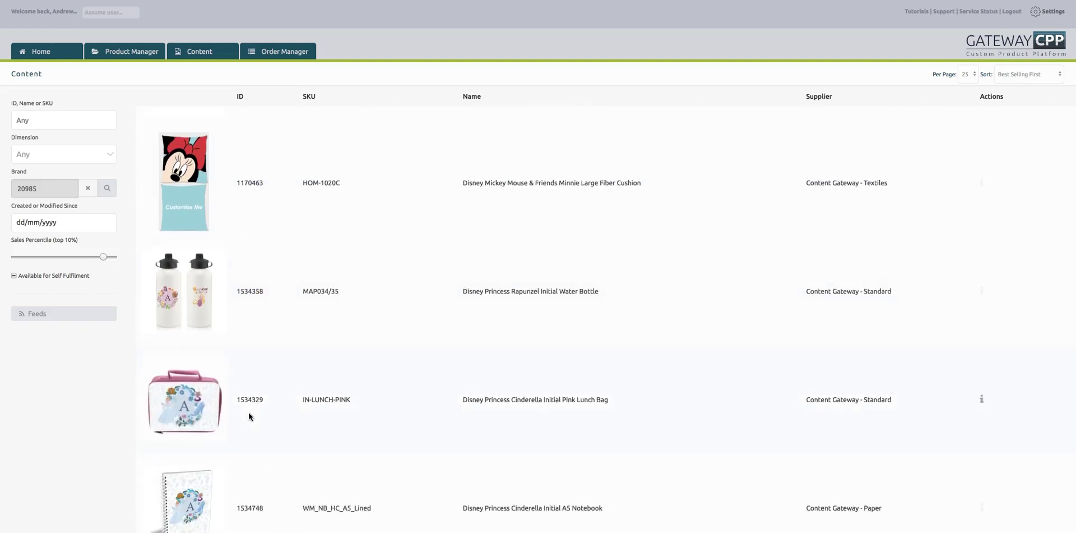
scroll(283, 415, up, 9)
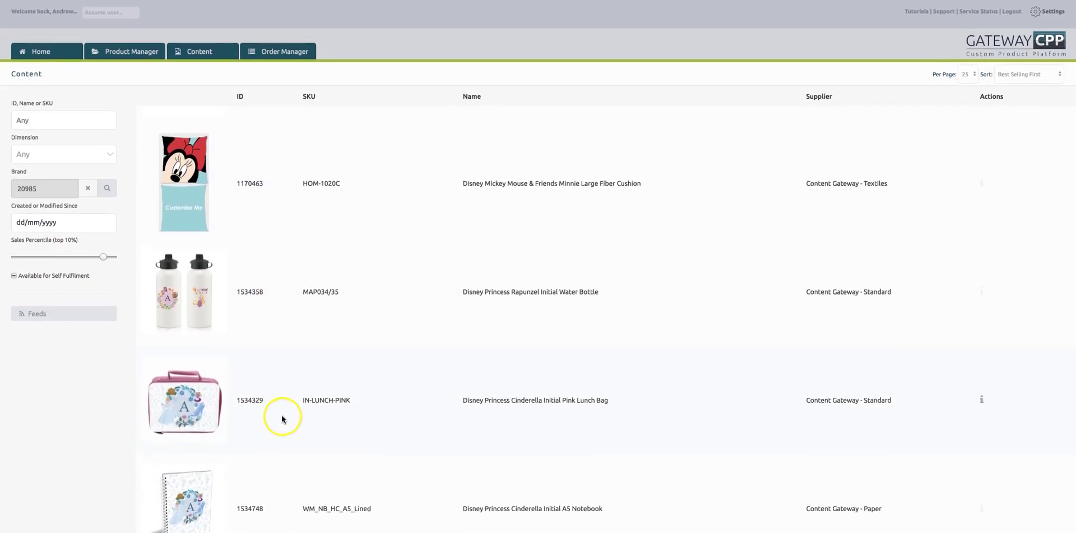
scroll(282, 415, up, 4)
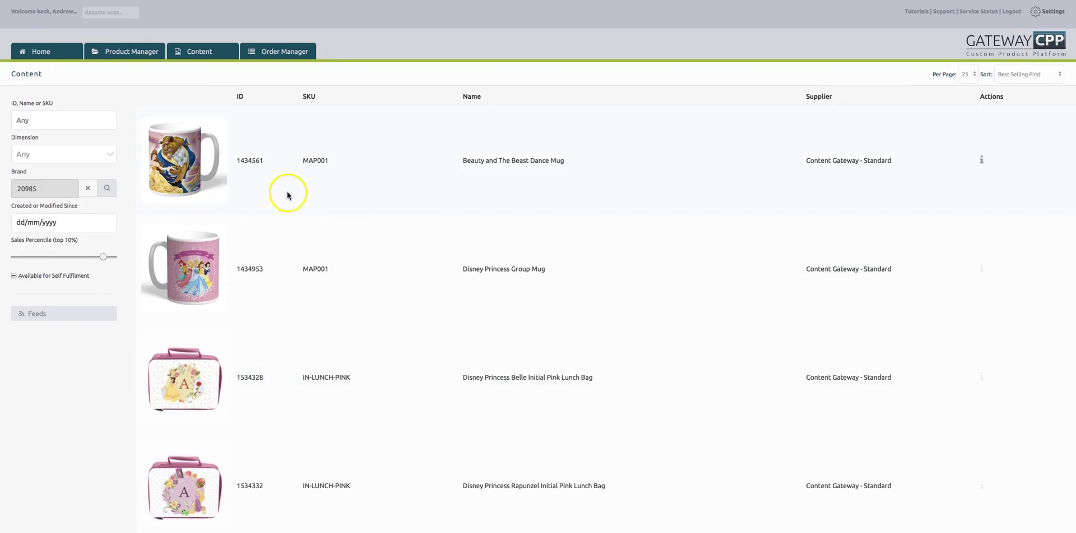
Clear the Disney brand filter and browse the club categories under Personalised Football without choosing one.
click(88, 188)
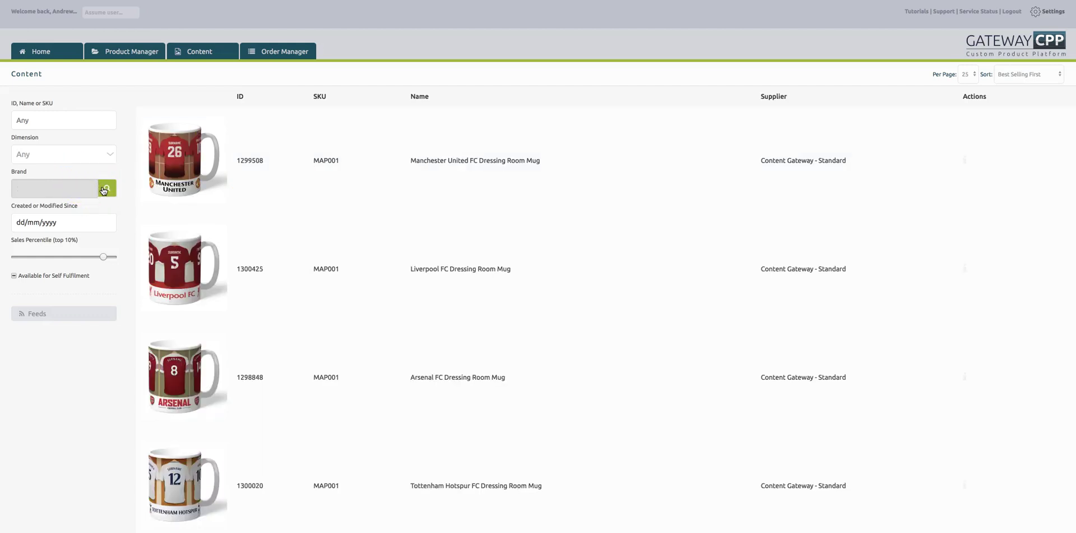
click(102, 190)
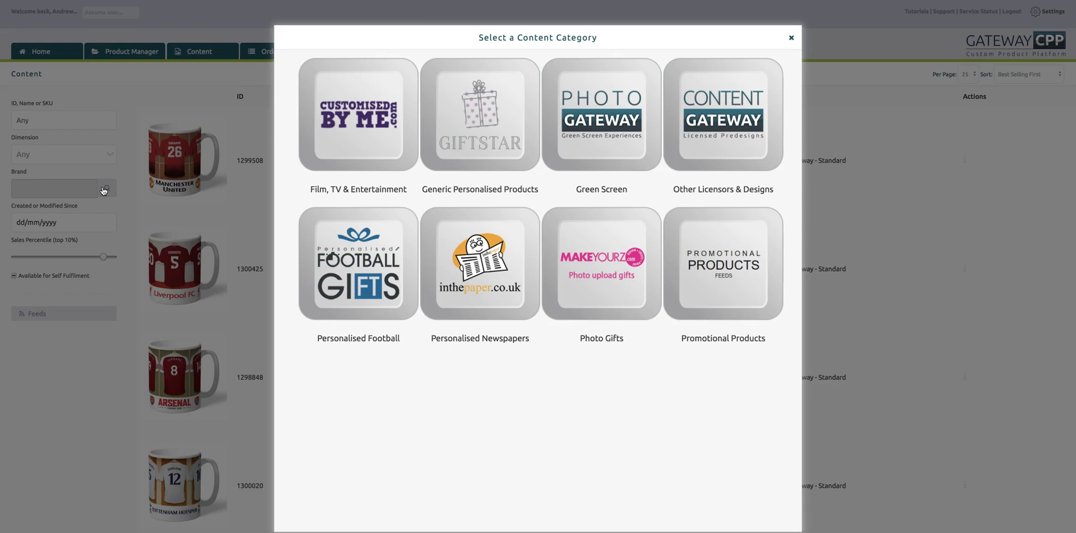
click(102, 256)
click(337, 273)
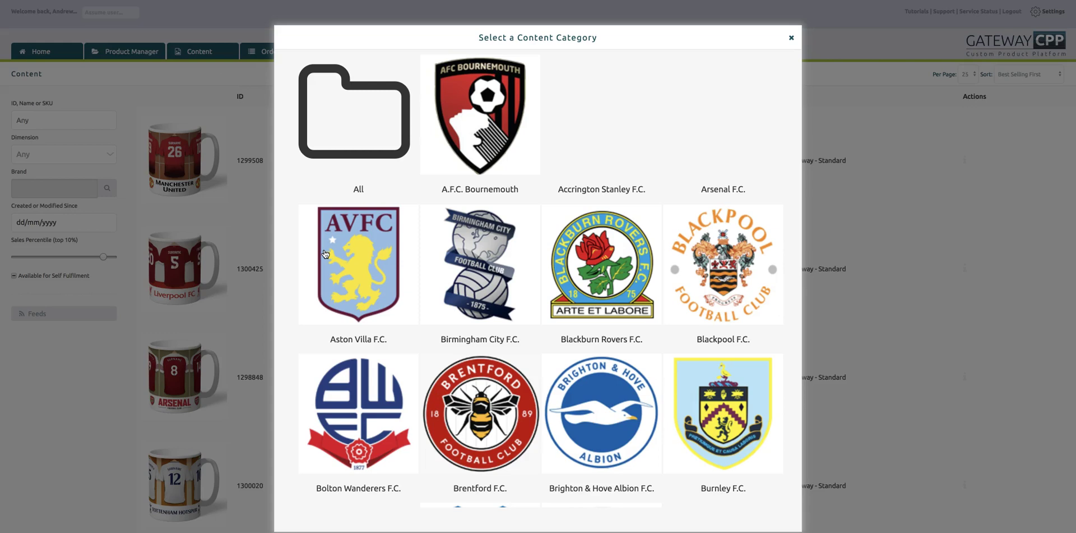
scroll(403, 279, down, 1)
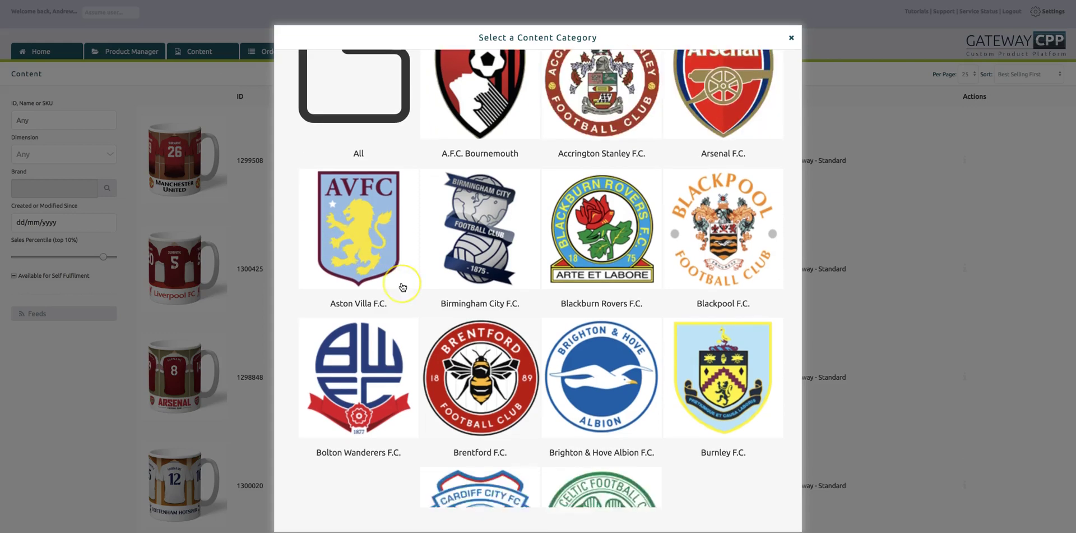
scroll(403, 287, up, 1)
scroll(403, 287, up, 1)
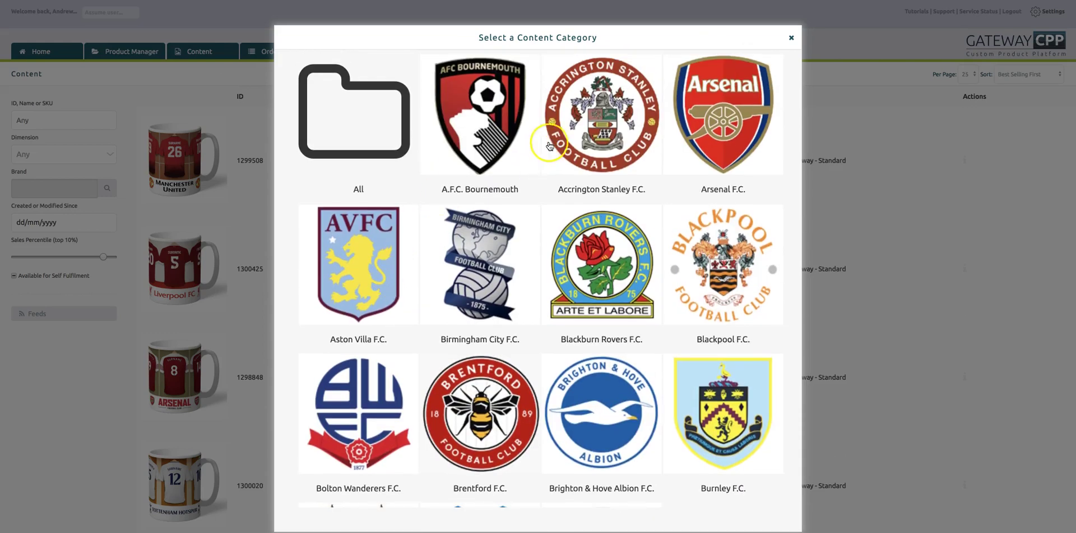
click(792, 38)
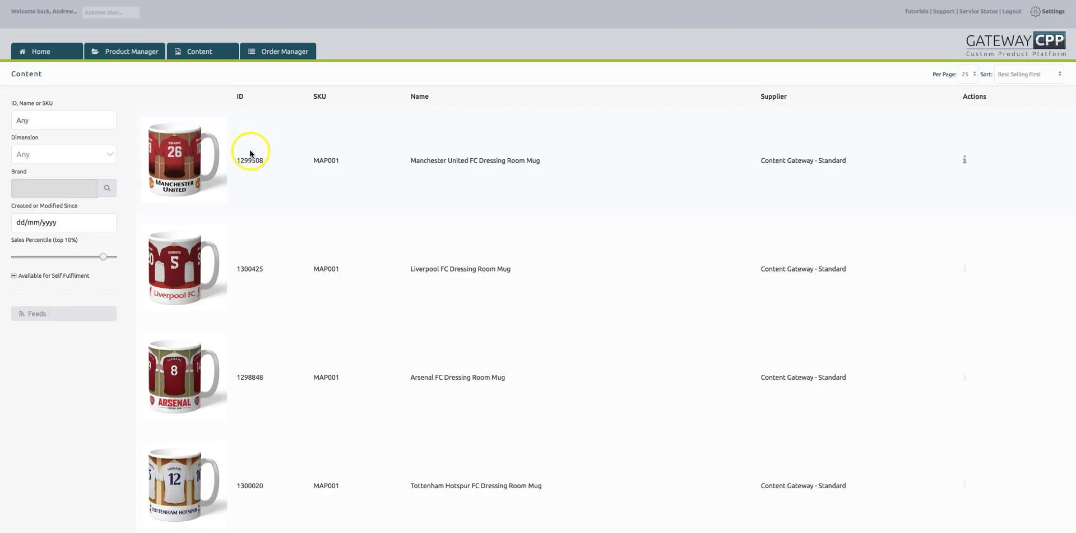
Filter the content by brand to The Sun Newspapers within Personalised Newspapers.
click(107, 188)
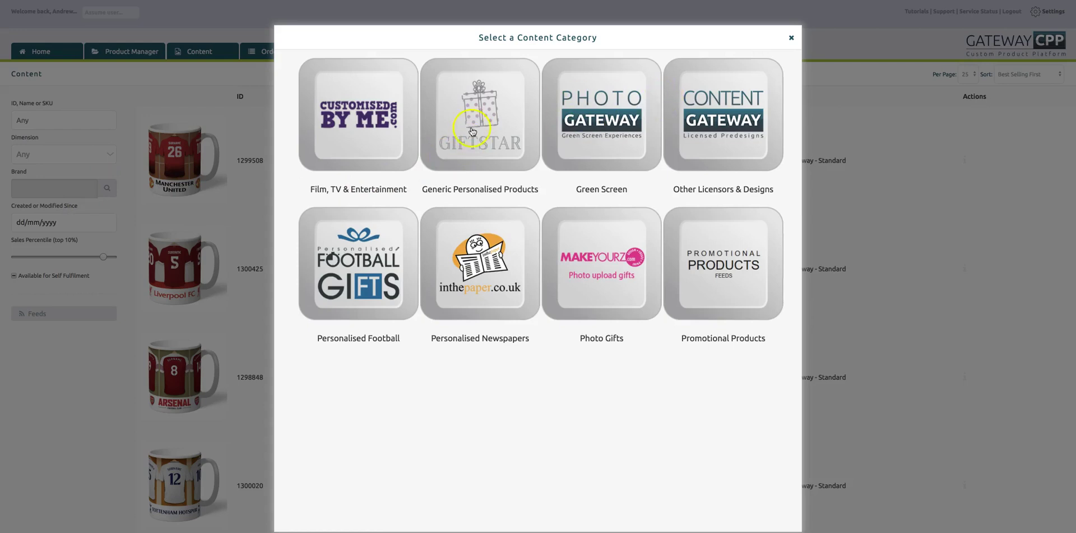
click(564, 329)
click(570, 338)
click(577, 150)
click(475, 263)
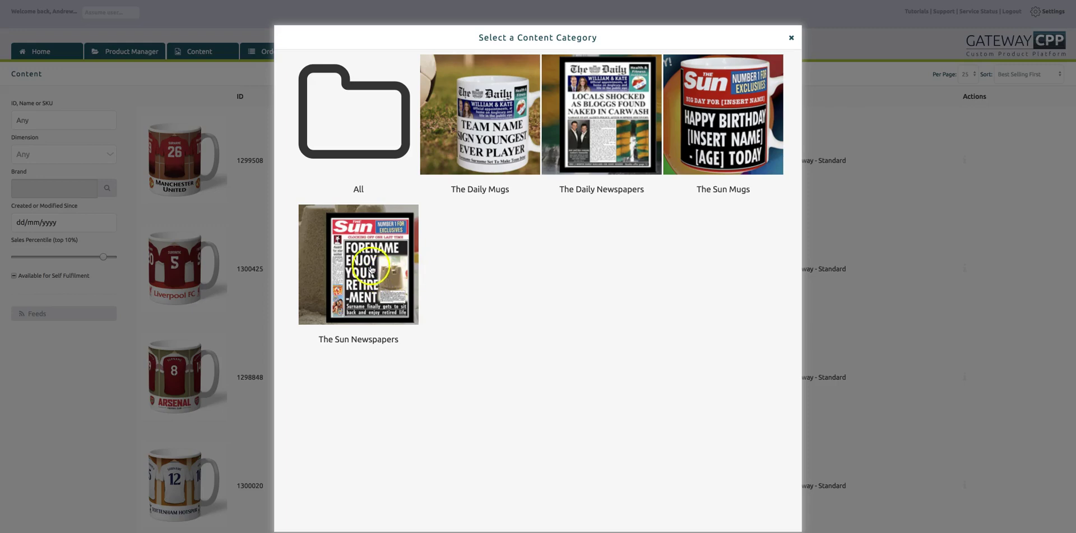
click(336, 269)
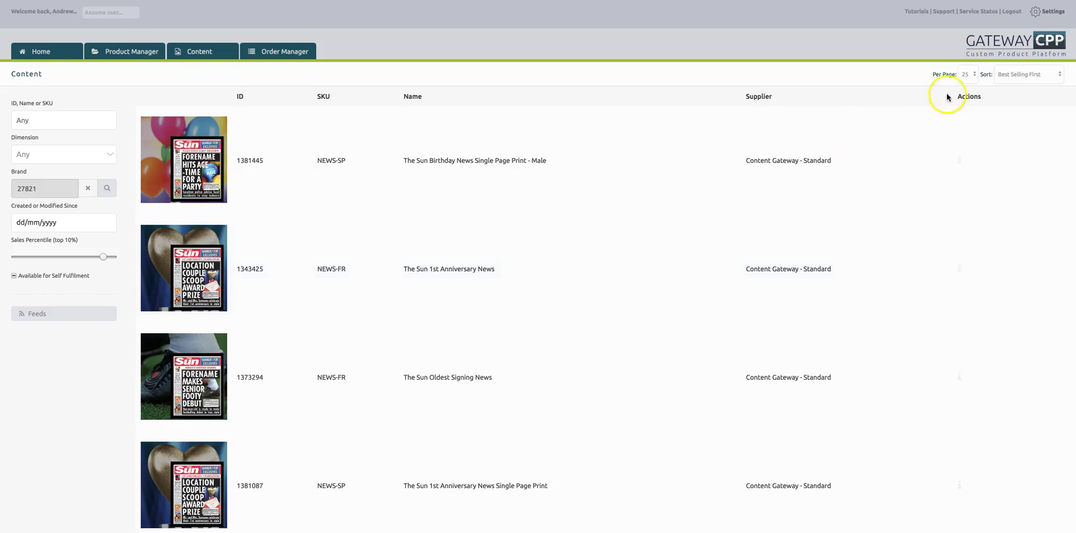
Sort The Sun content by Newest First and widen the sales percentile filter to the top 100%.
click(1029, 75)
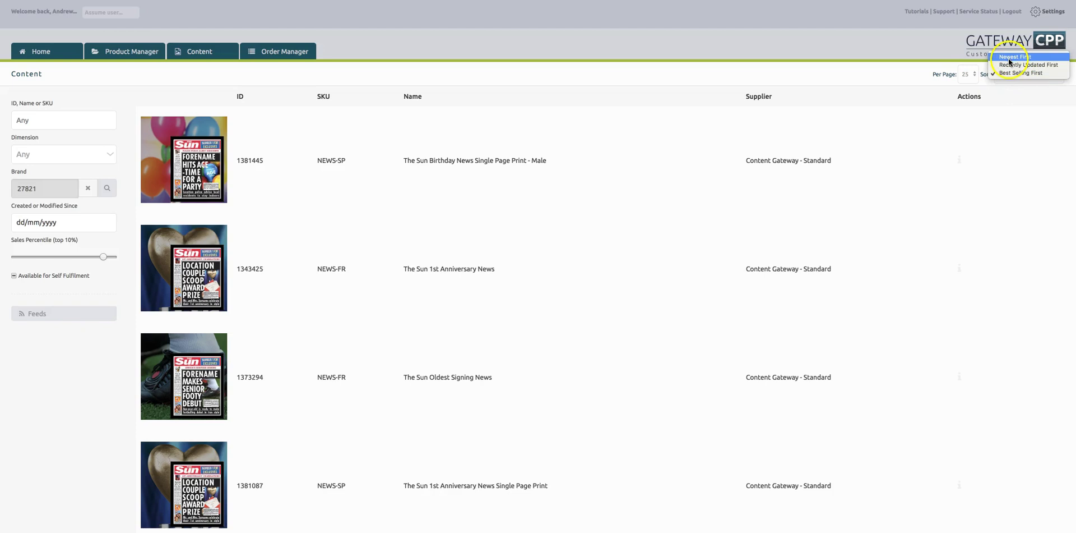
click(1012, 58)
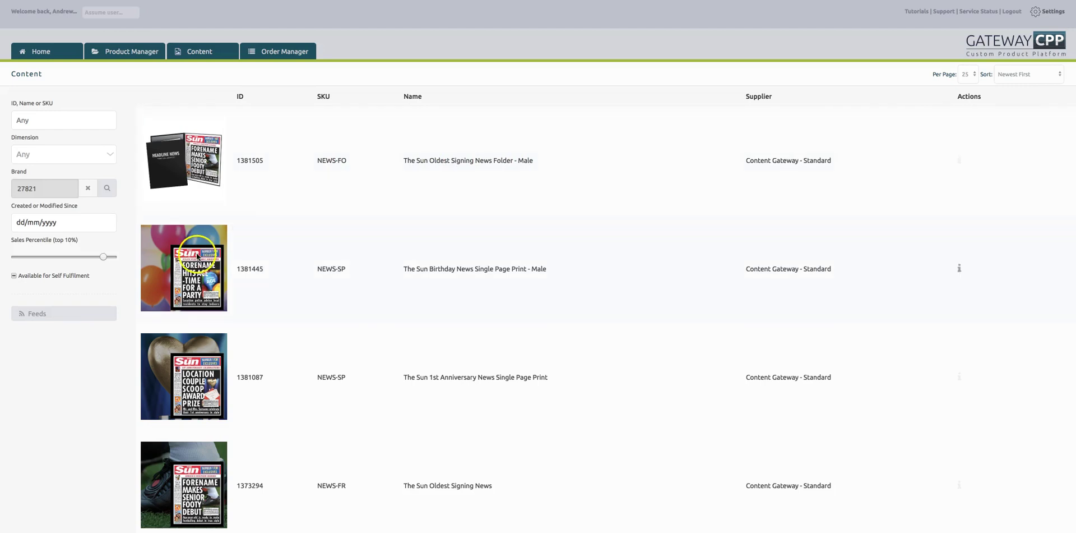
click(104, 257)
drag(103, 257, 22, 258)
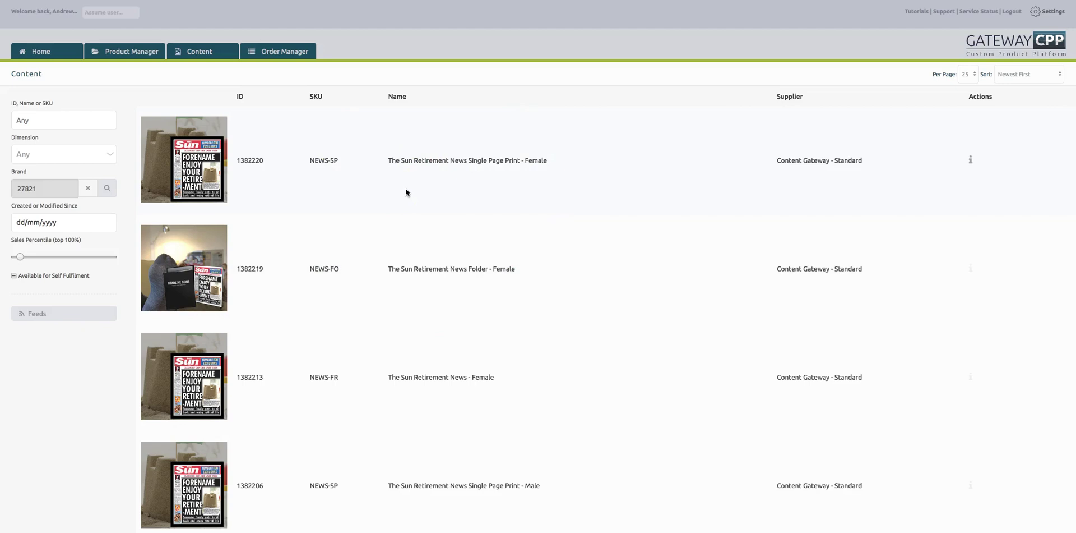
Clear the brand filter, then search the content by name for "Pooh" and look through the matching products.
click(88, 188)
click(62, 190)
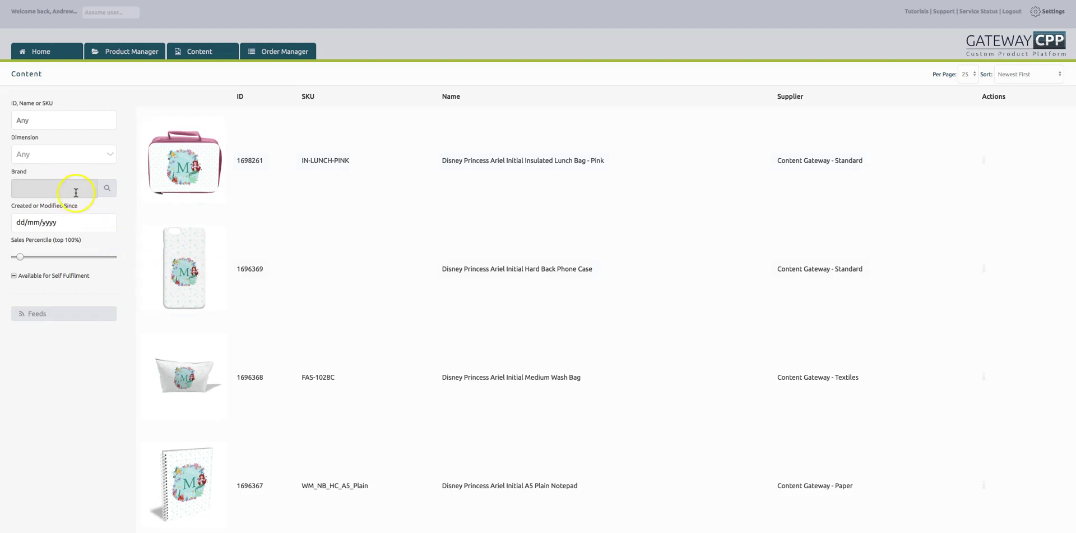
click(43, 120)
text(Pooh)
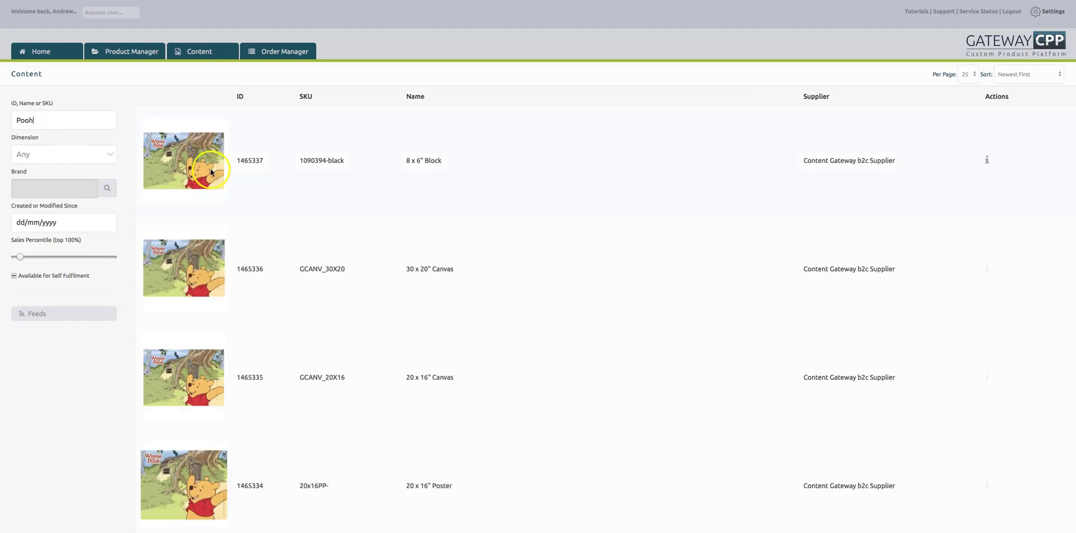
scroll(387, 247, down, 4)
scroll(384, 246, down, 7)
scroll(359, 242, down, 8)
scroll(353, 241, down, 3)
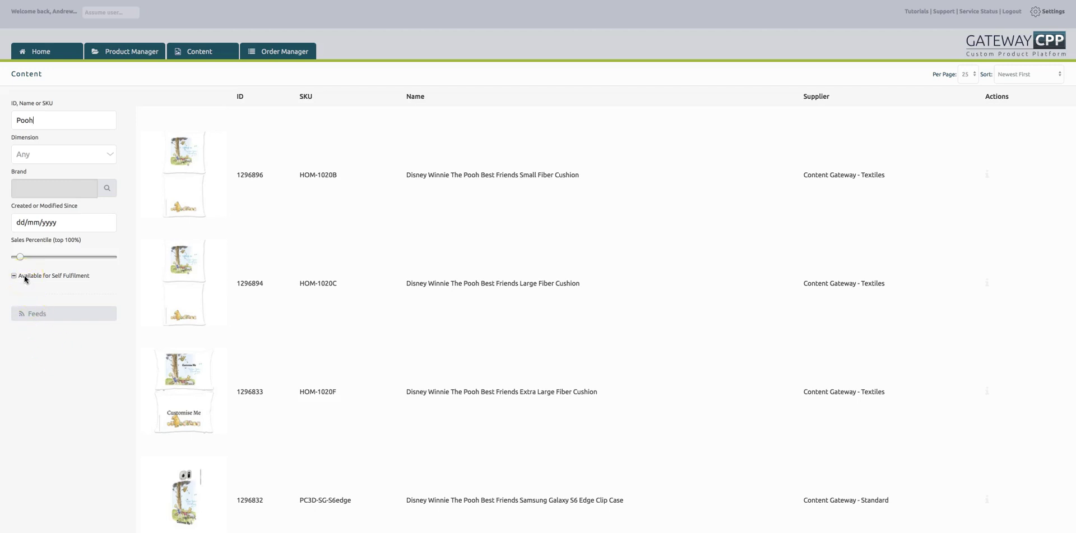
click(62, 282)
click(20, 352)
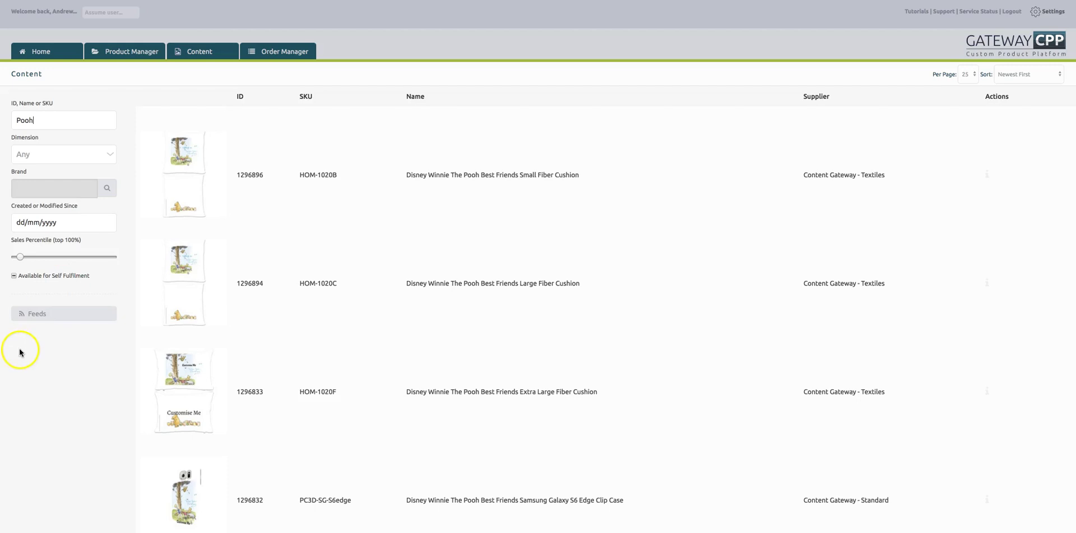
Examine the Amazon Marketplace and Retailer feed exports, view the Retailer feed's format choices, and close it without generating a feed.
click(36, 313)
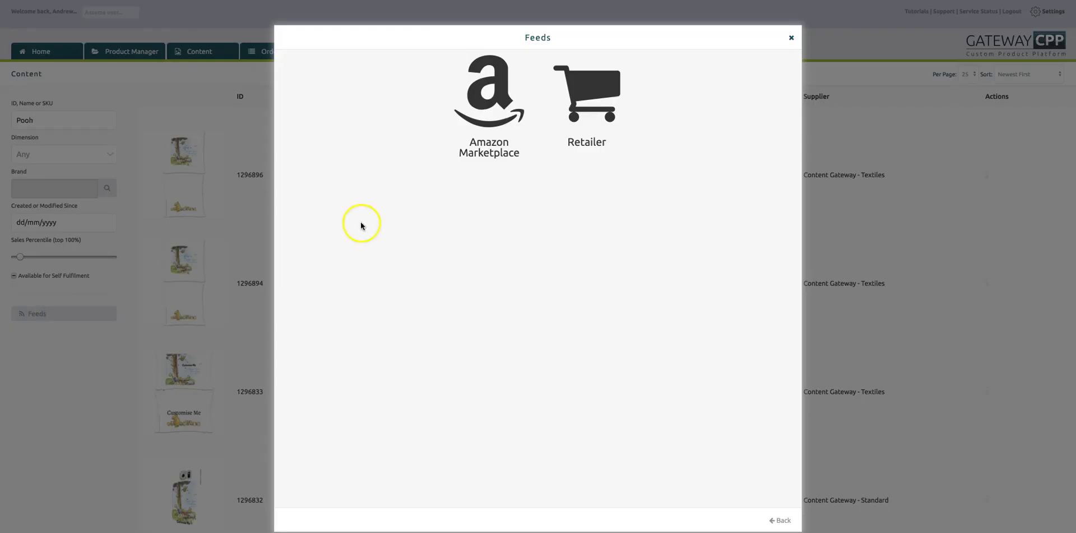
mouse_move(482, 124)
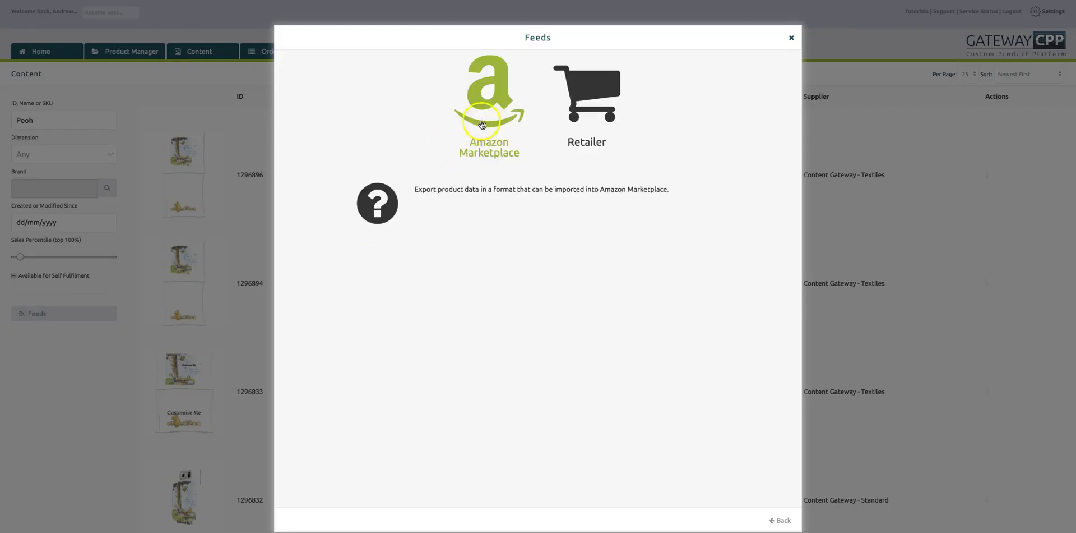
click(587, 101)
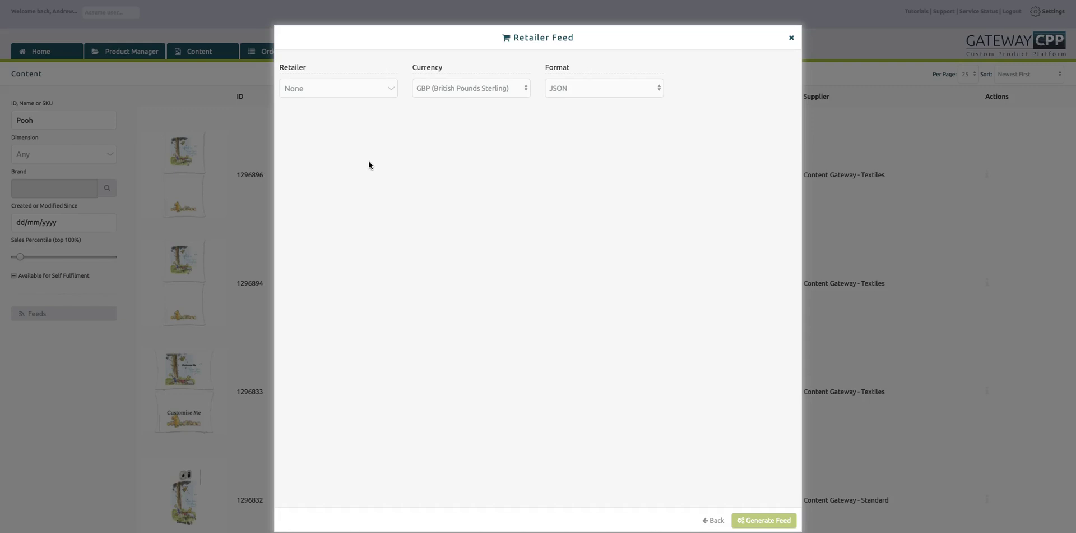
click(577, 88)
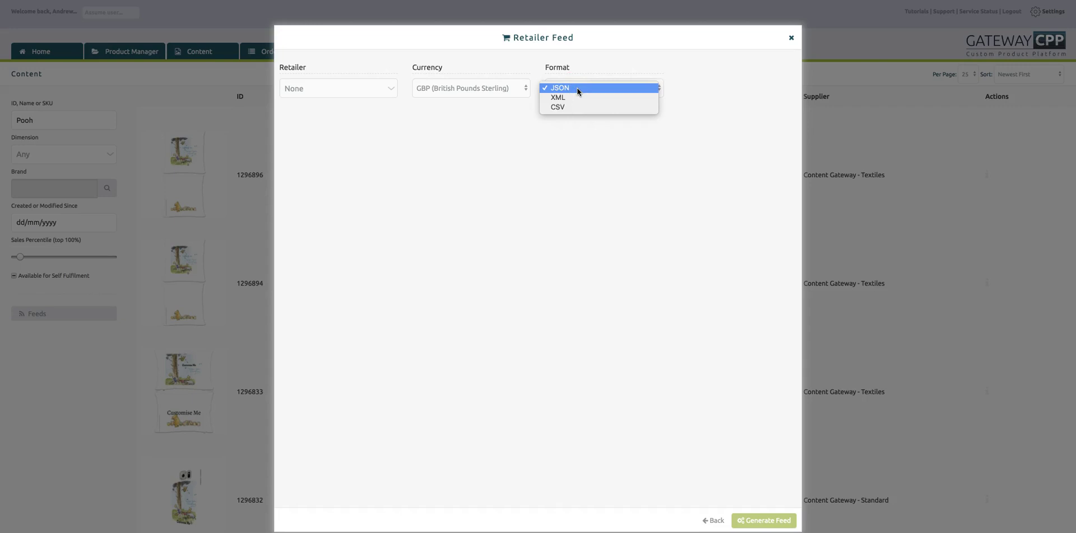
click(579, 89)
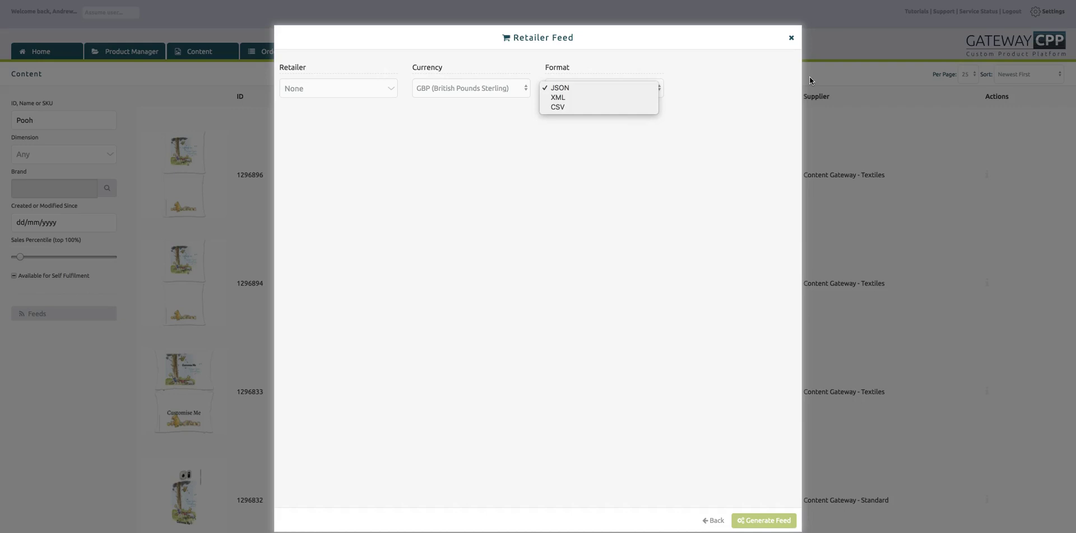
click(790, 35)
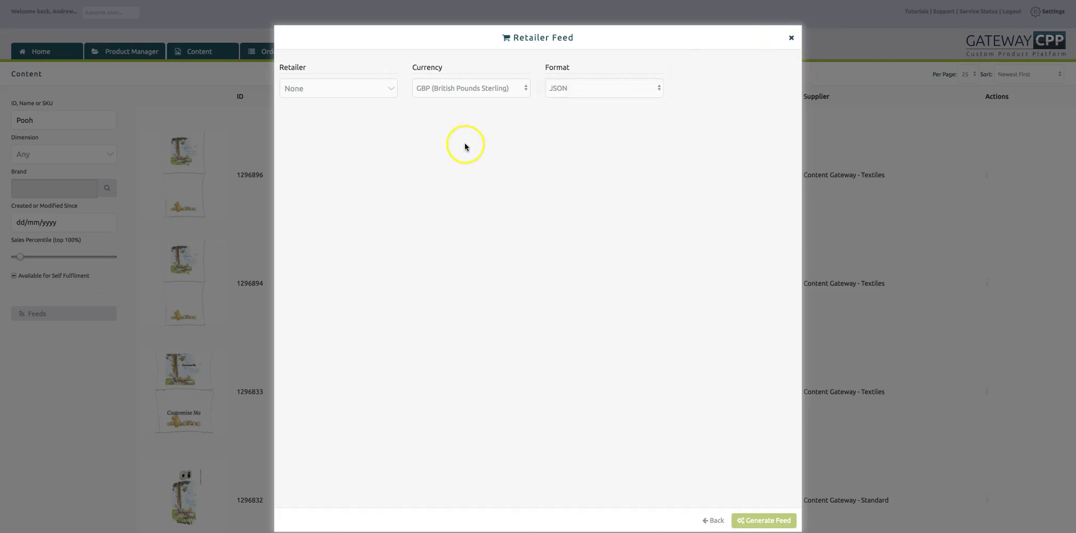
click(791, 37)
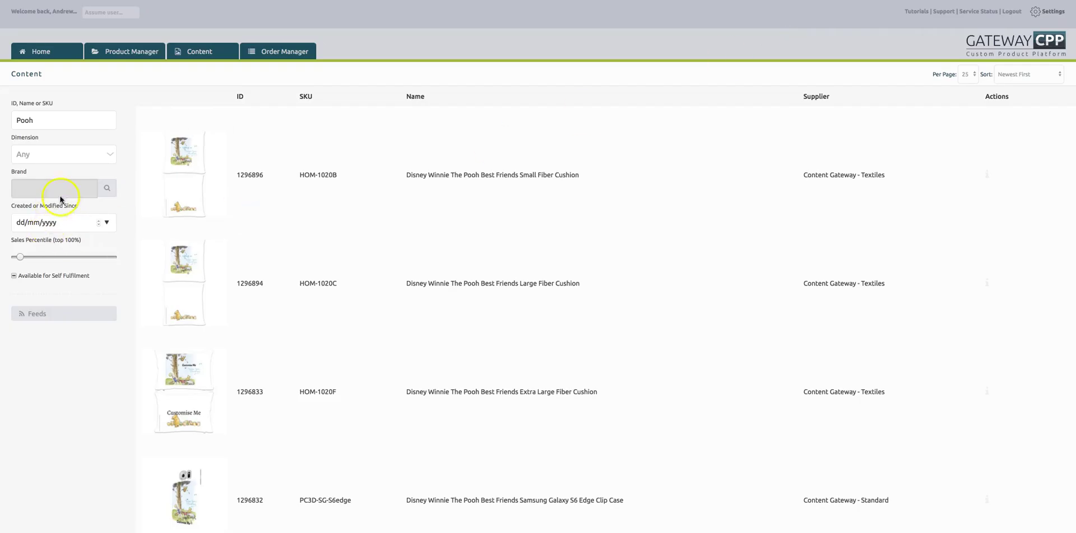
Open the content category selection for the brand filter.
click(106, 189)
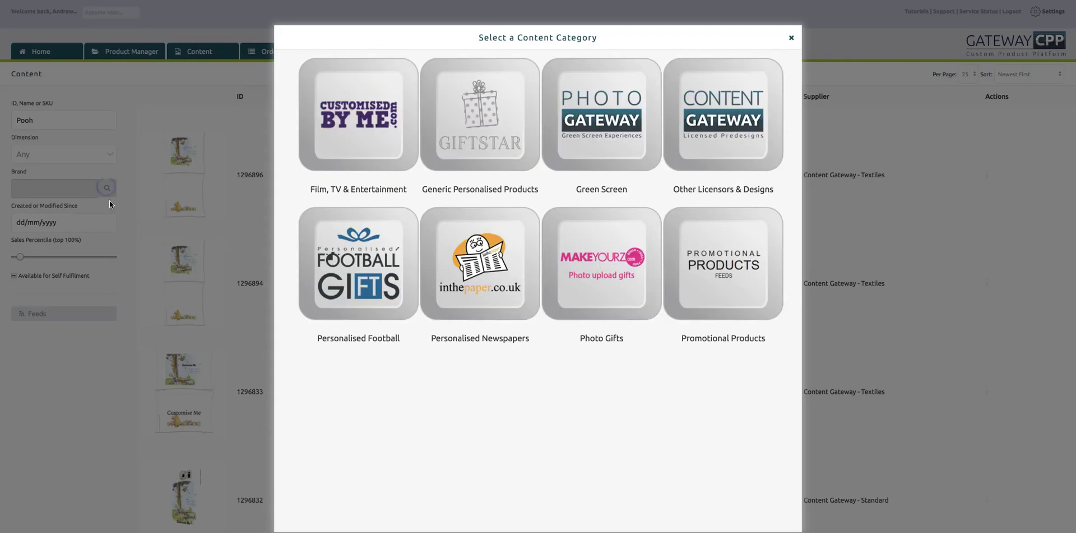